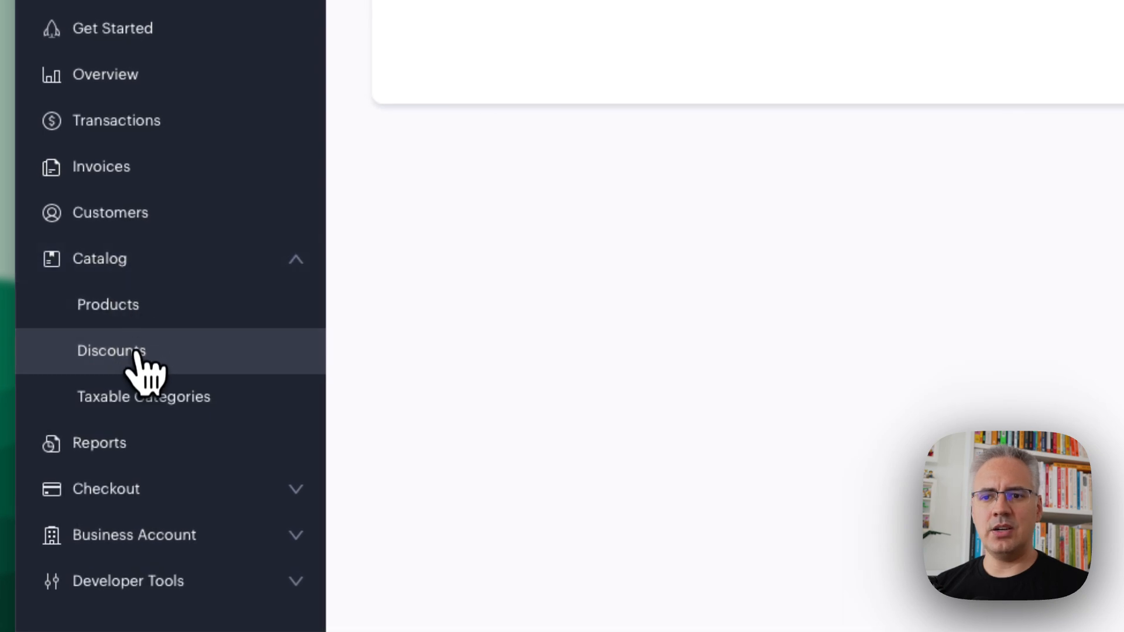
Start a new percentage discount in the catalog's discounts with 50% off and the description "education"
left_click(143, 374)
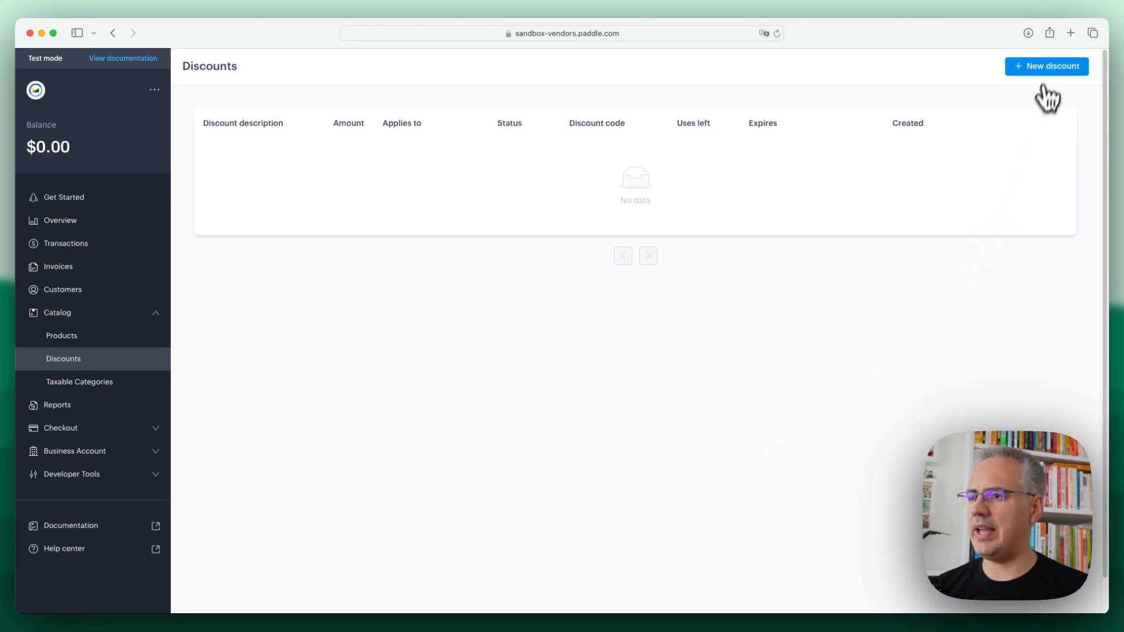
left_click(1046, 66)
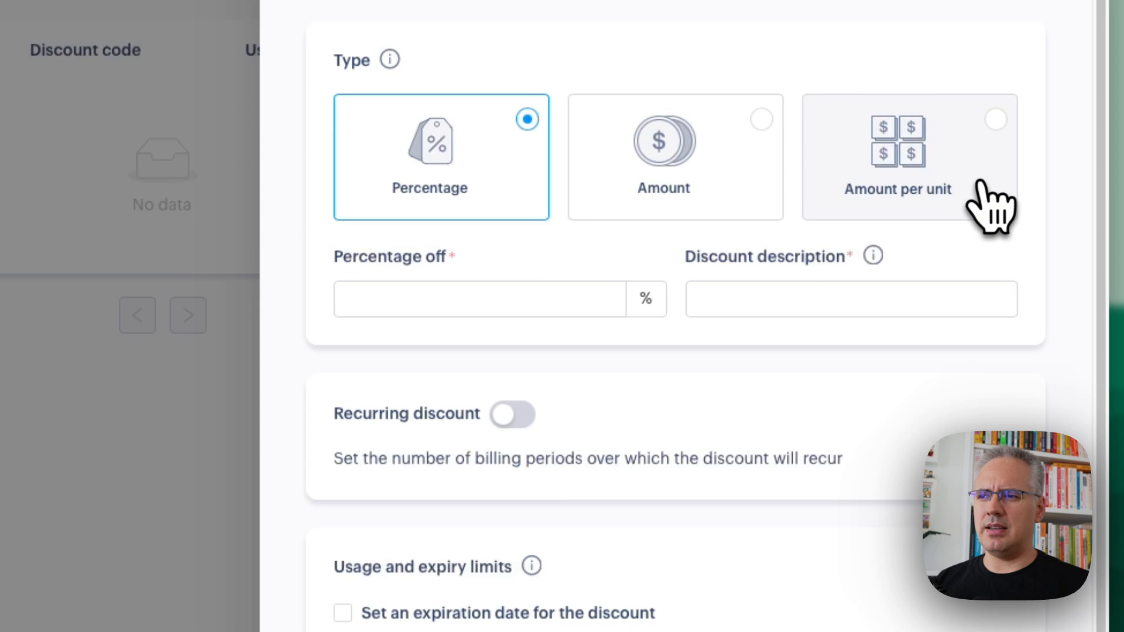
left_click(501, 295)
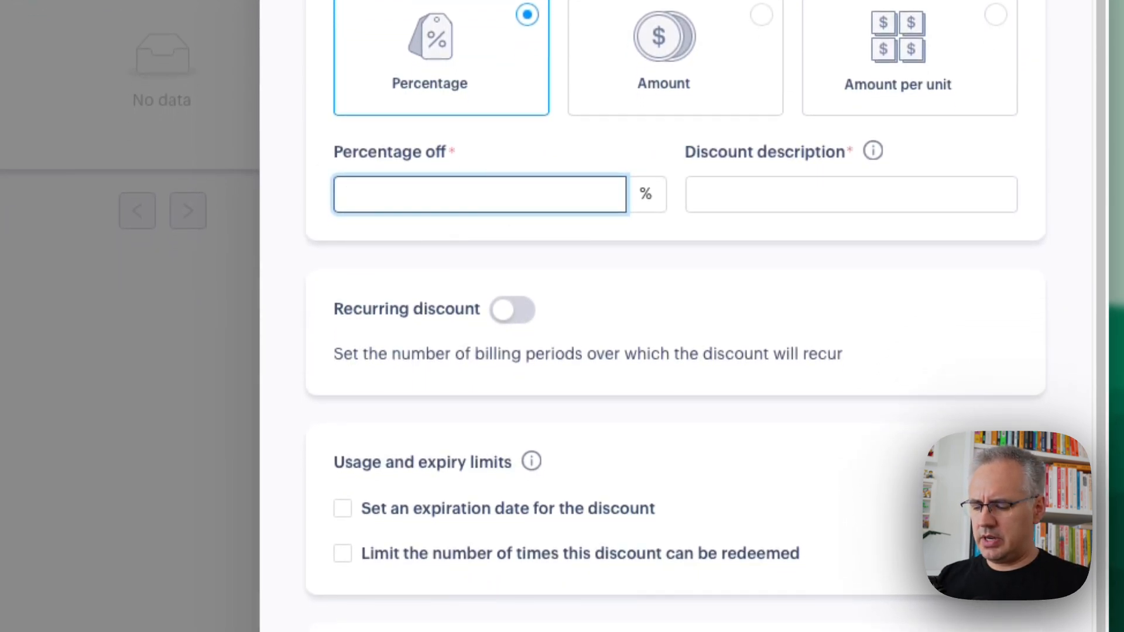
type("50")
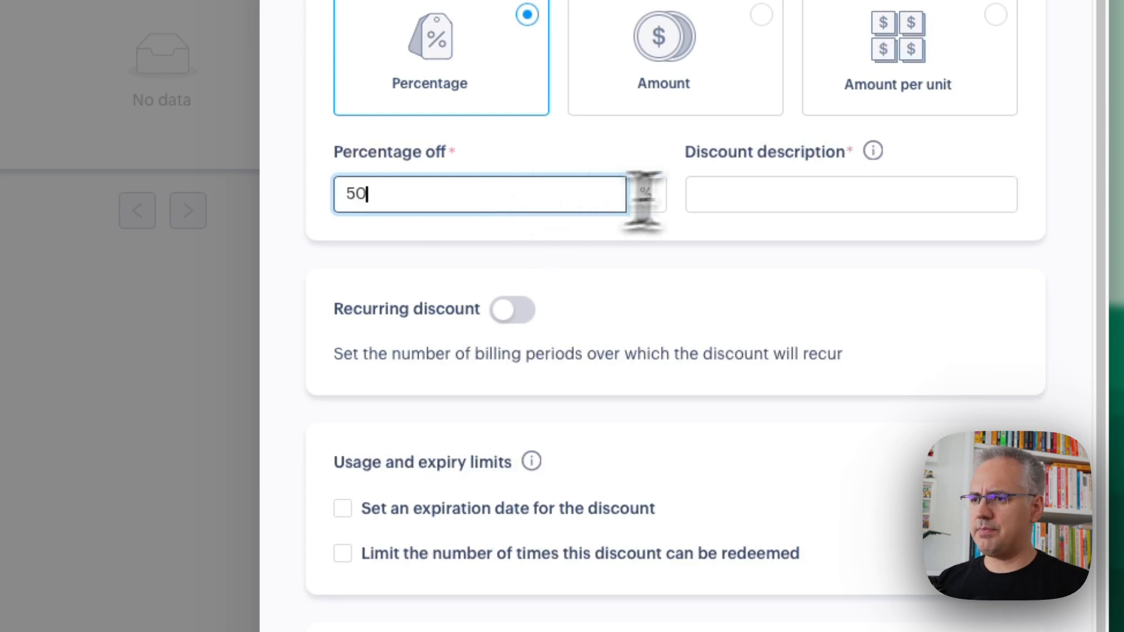
left_click(760, 193)
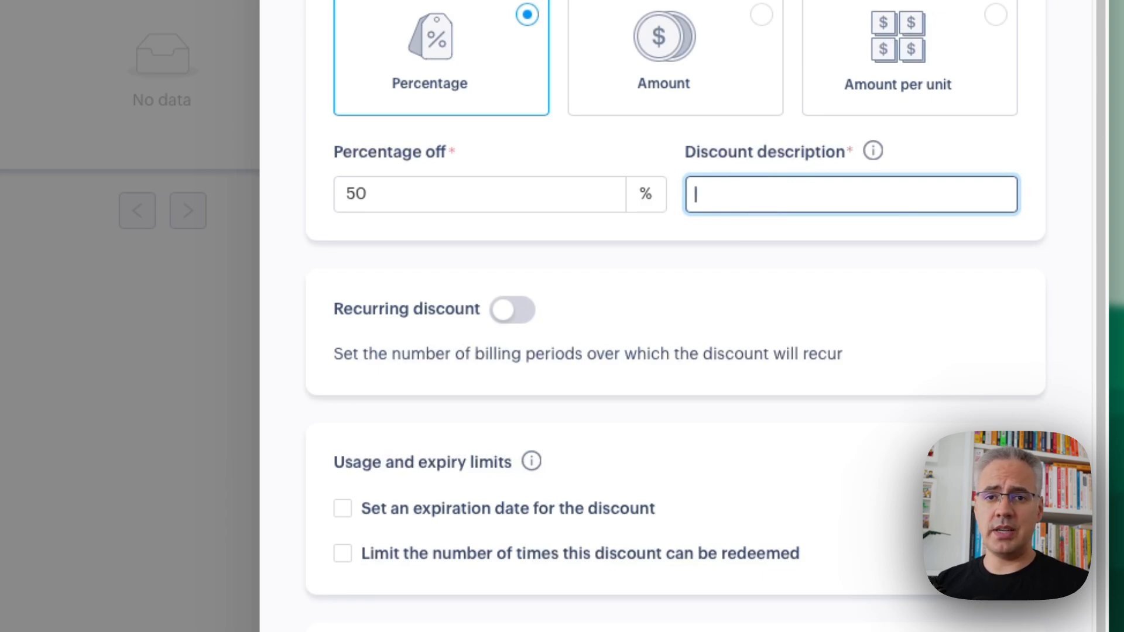
type("education")
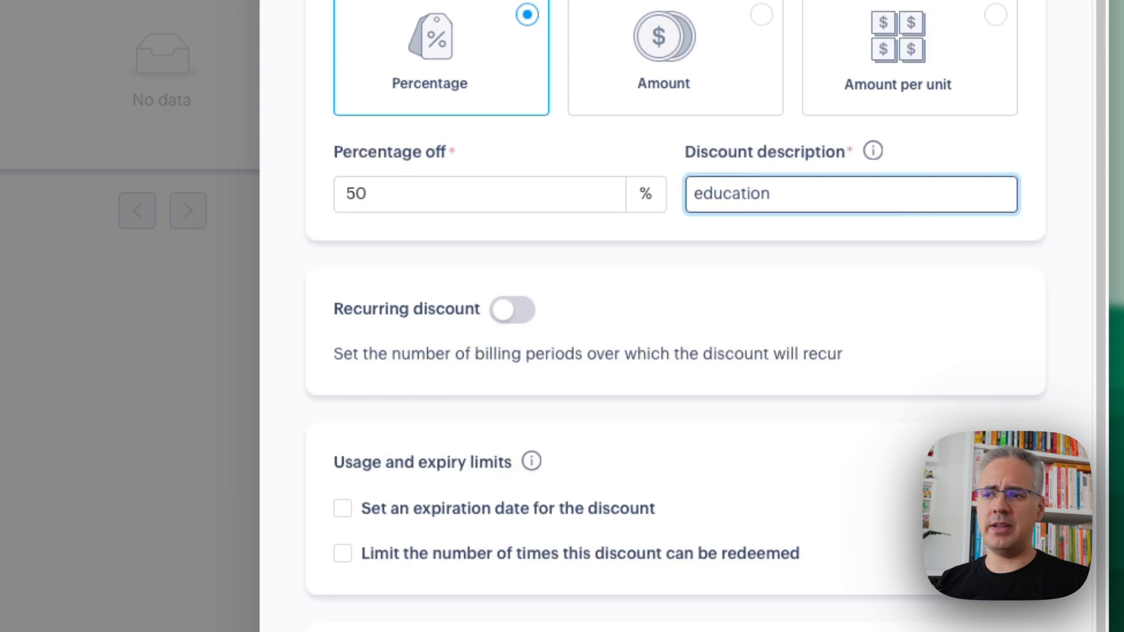
Make the discount recurring with its billing periods set to Until further notice
left_click(513, 310)
left_click(522, 408)
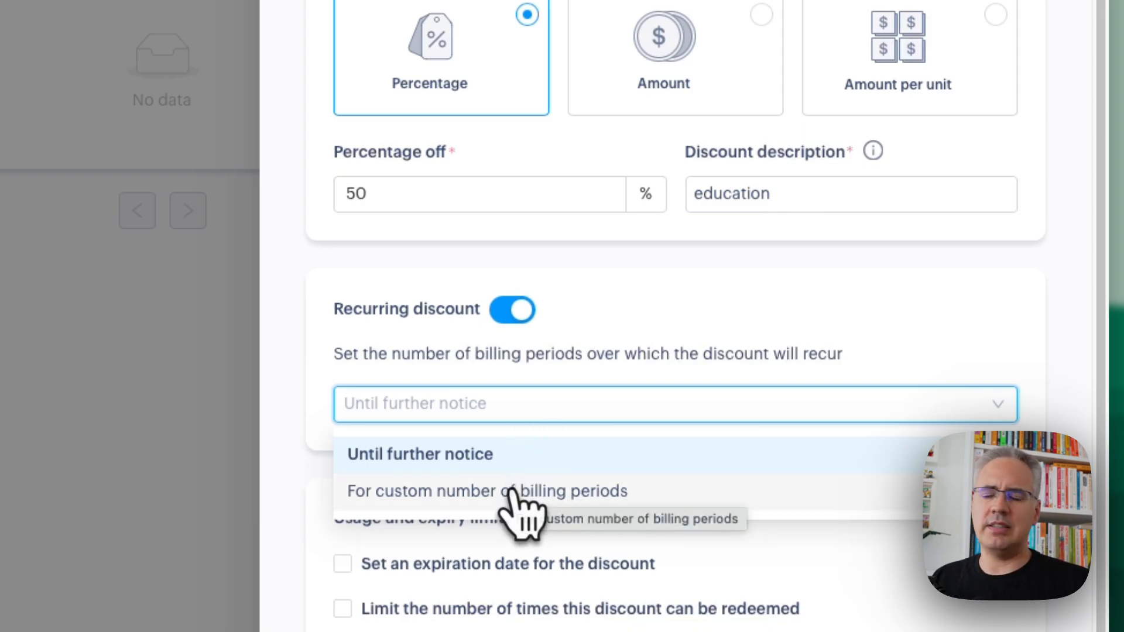
left_click(641, 299)
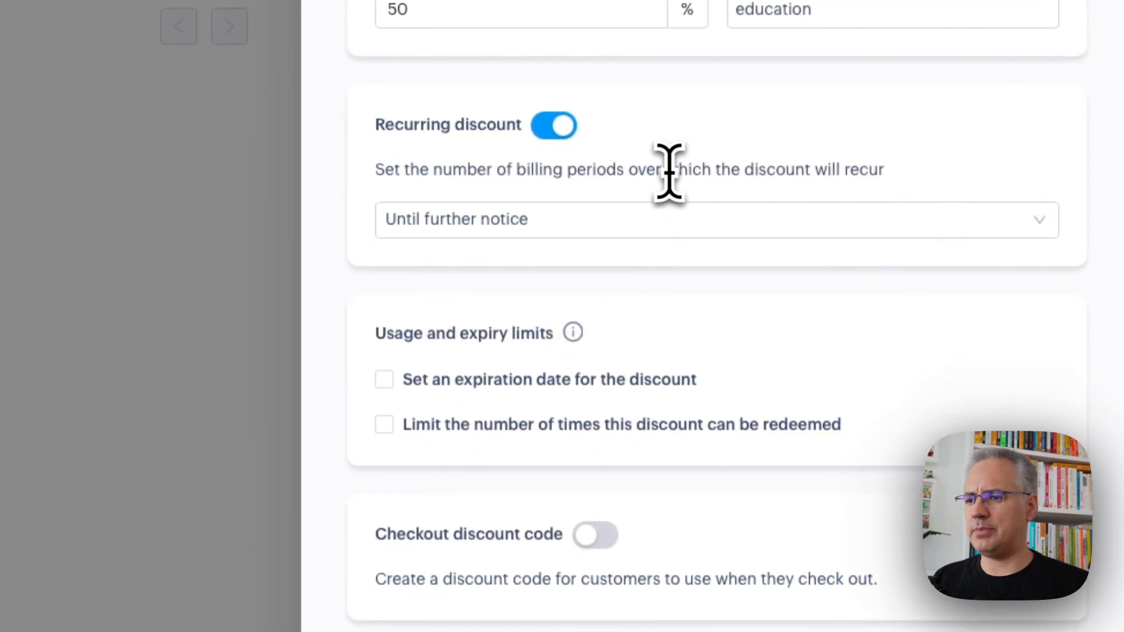
Try the redemption limit and the expiration date options for the discount, clearing each one again
scroll(706, 451, "down", 2)
scroll(736, 328, "down", 1)
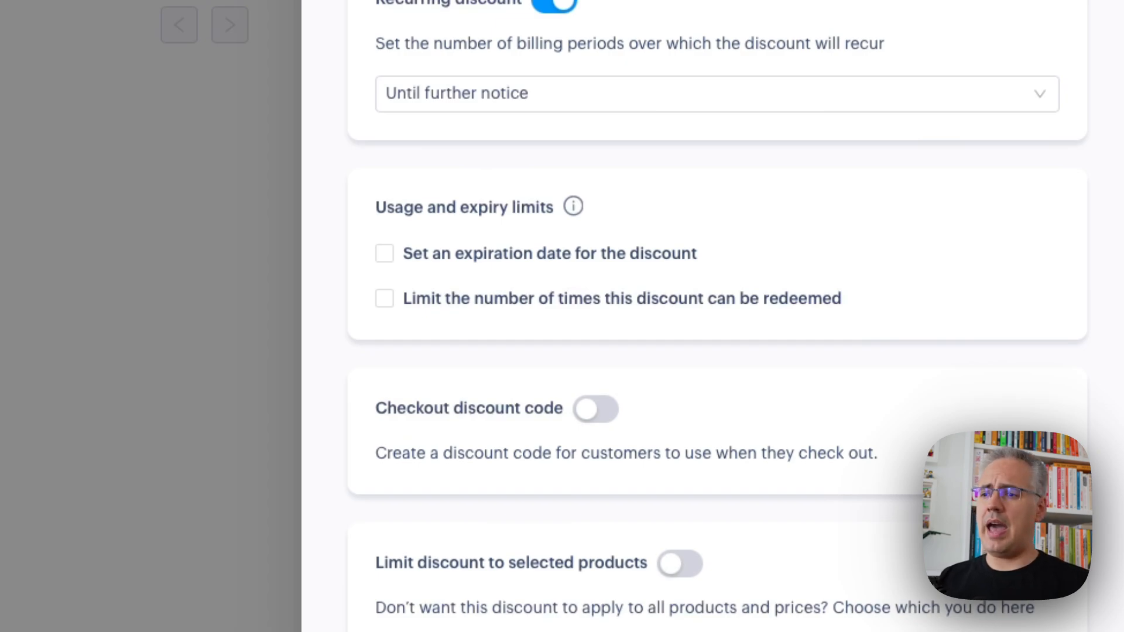
left_click(607, 308)
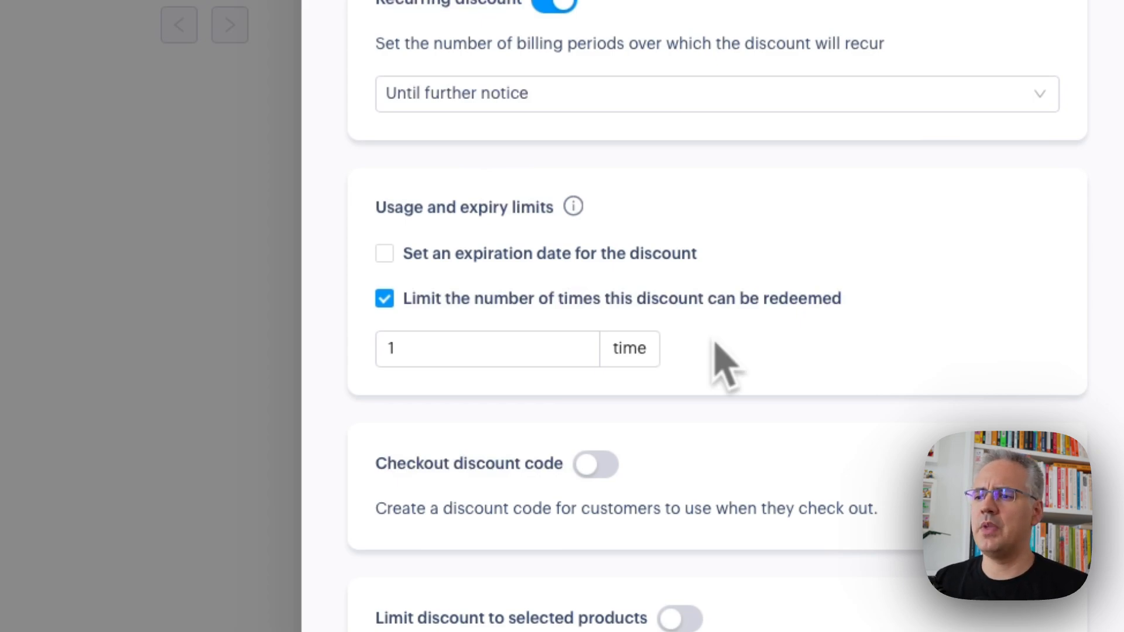
left_click(711, 303)
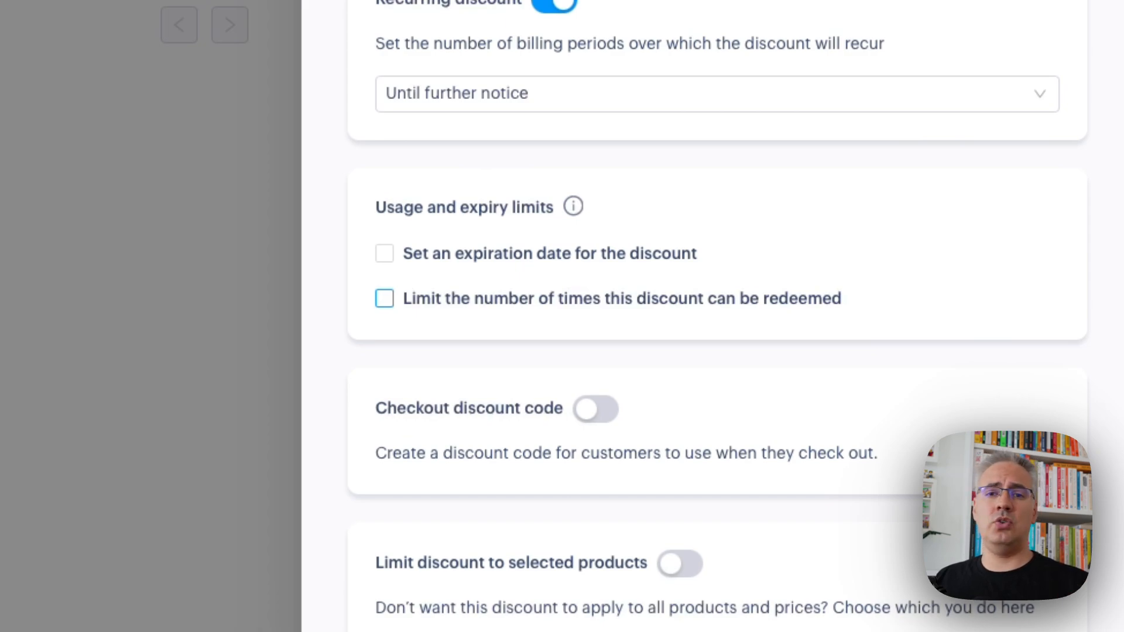
left_click(606, 262)
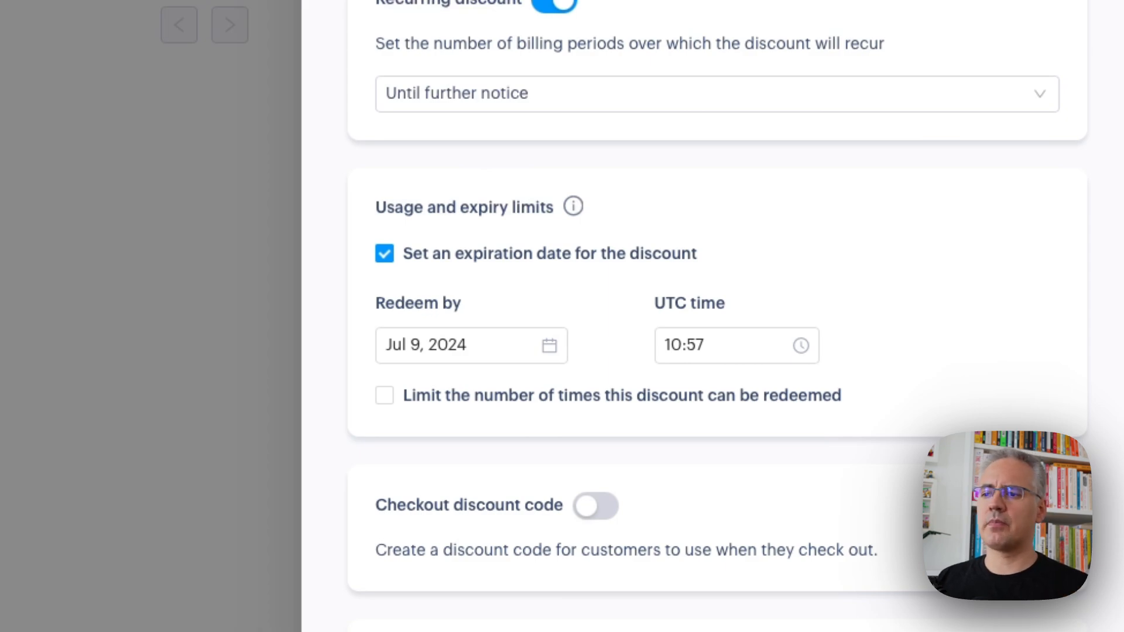
left_click(606, 257)
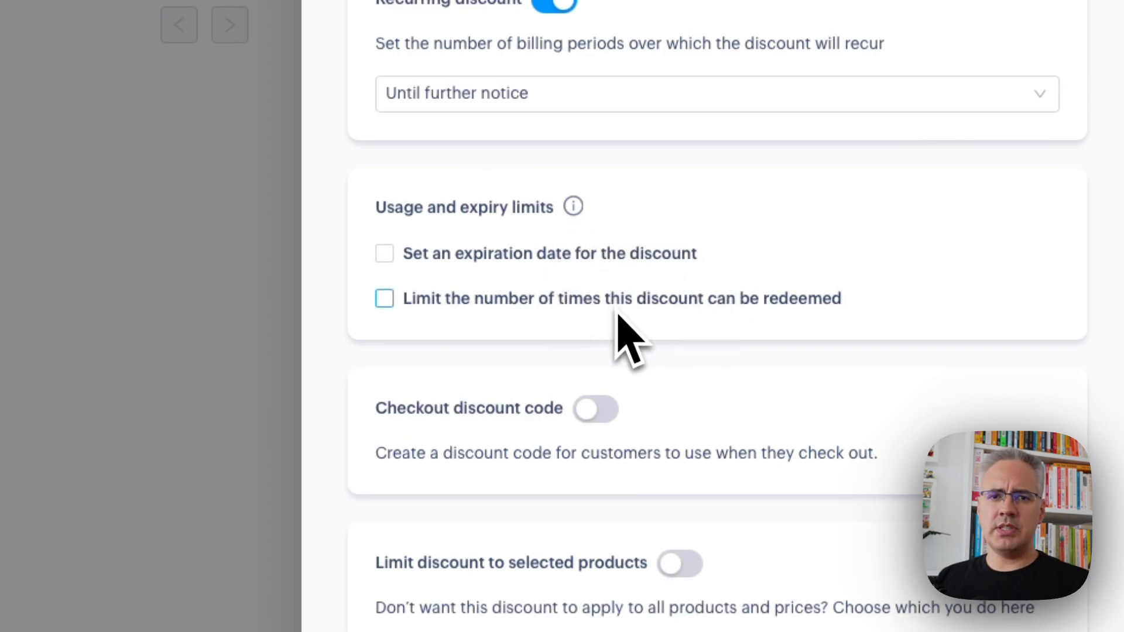
Enable the checkout discount code, try a randomly generated code, and replace it with SPRINGSALE
left_click(596, 415)
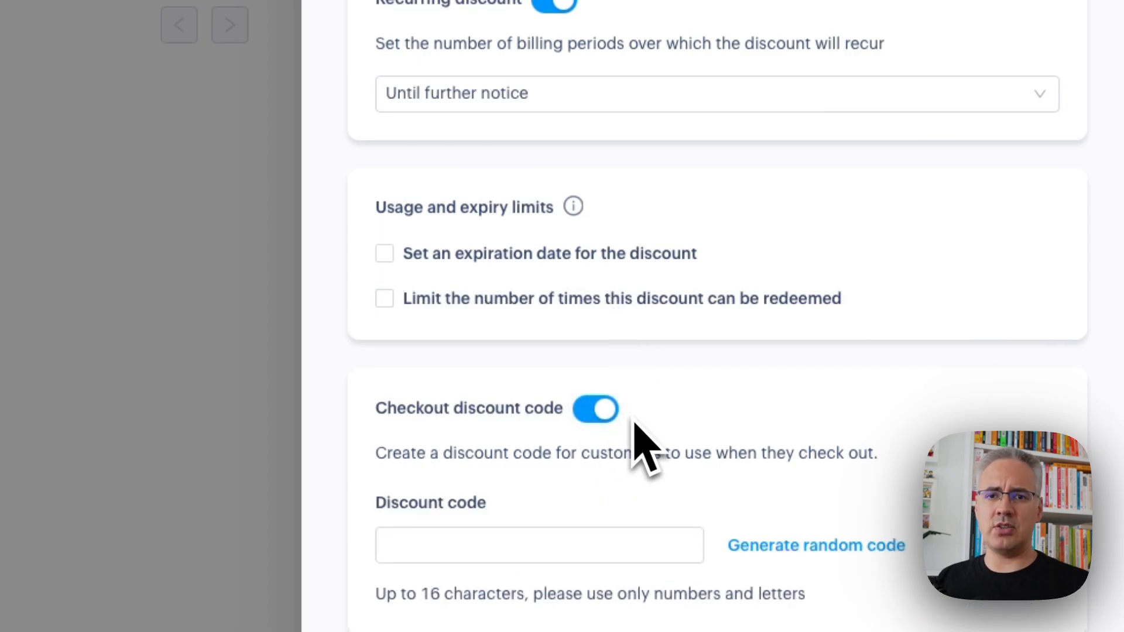
scroll(699, 480, "down", 2)
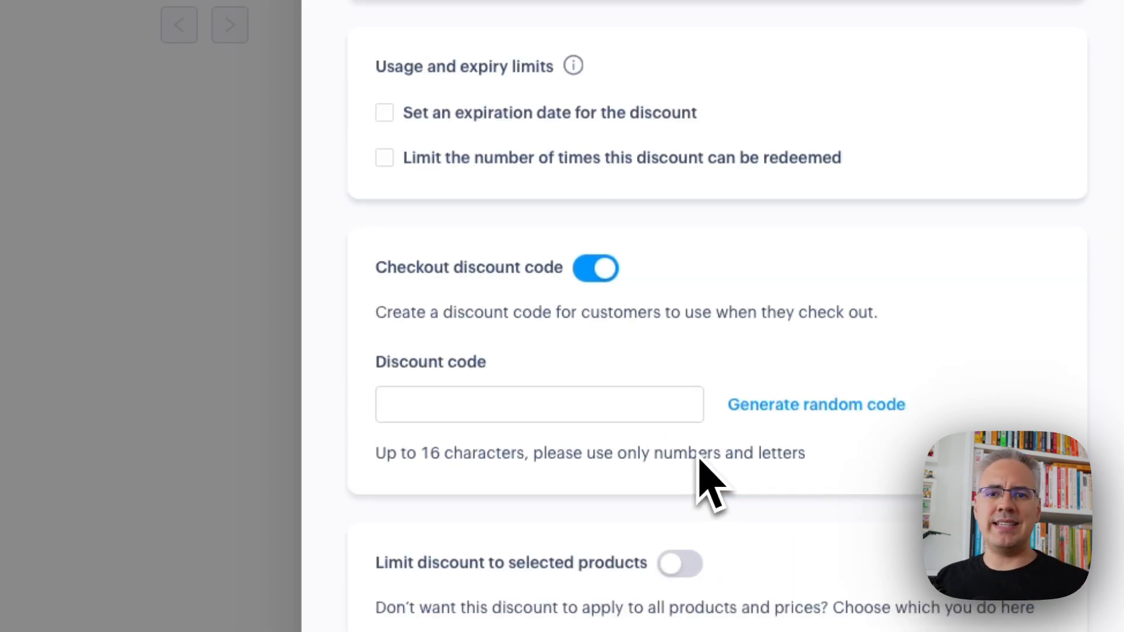
left_click(735, 415)
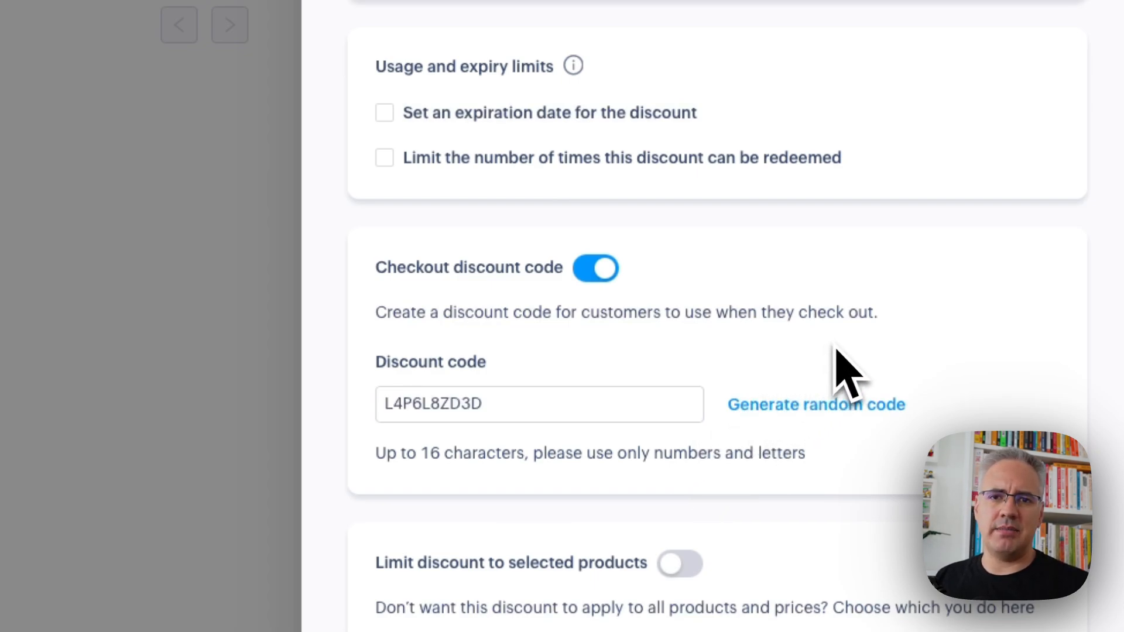
double_click(661, 404)
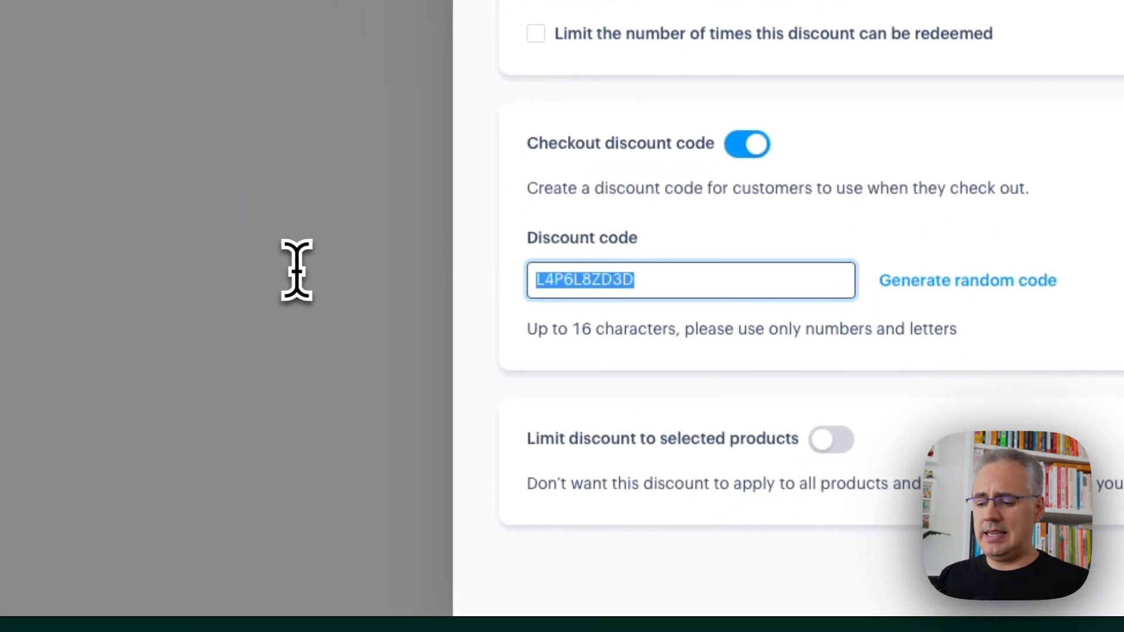
type("SPRING")
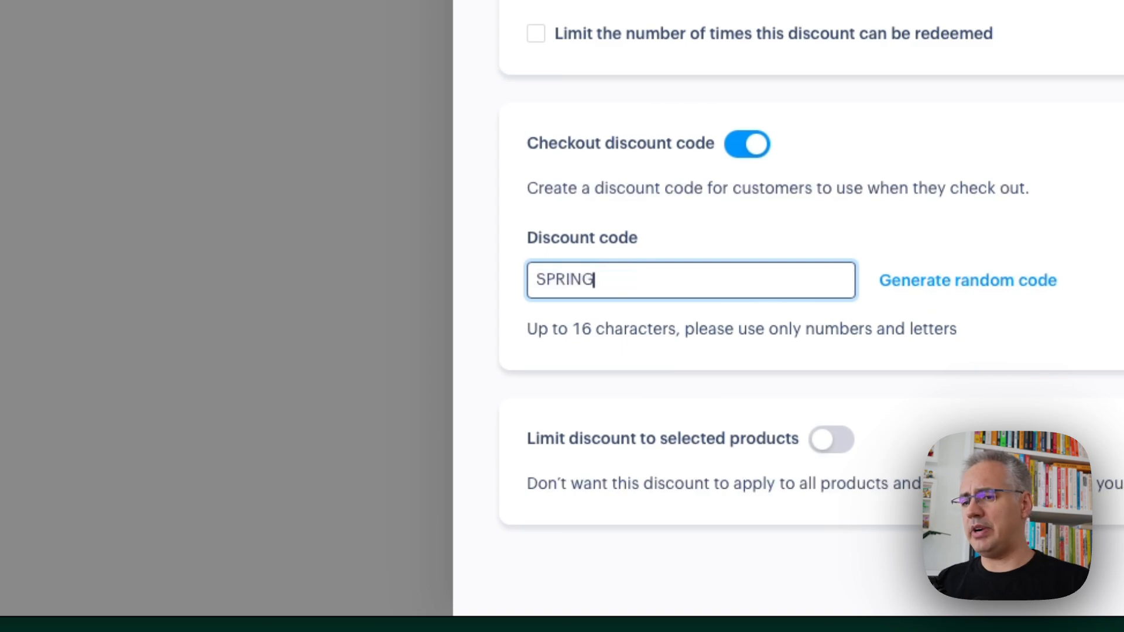
type("SALE")
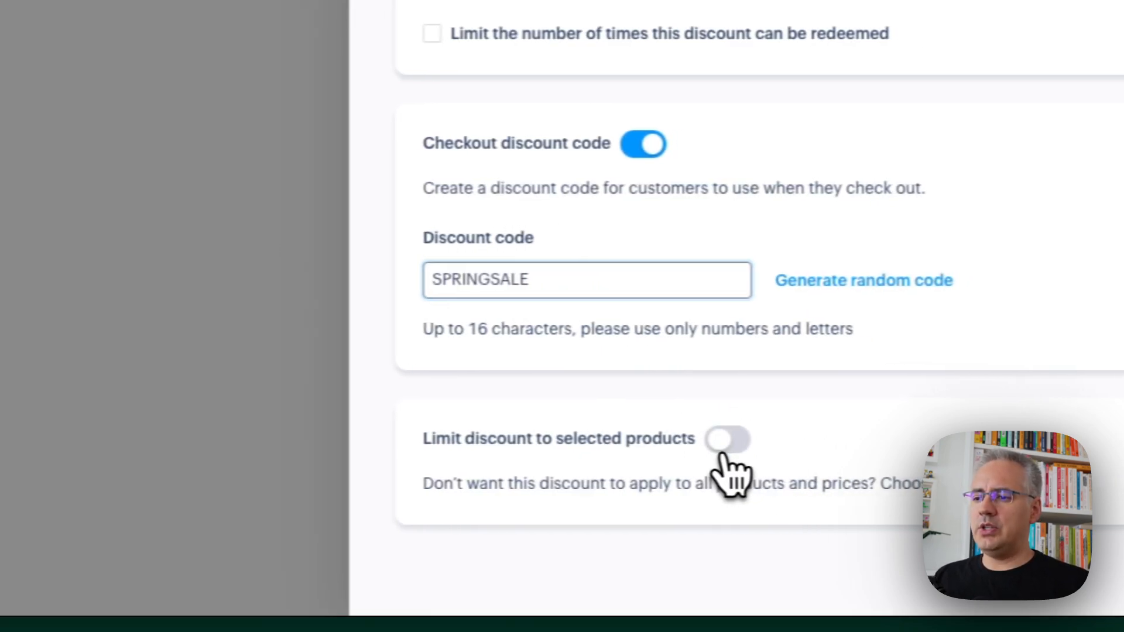
Limit the discount to the Simple SaaS product at all its prices and create the discount
left_click(725, 452)
scroll(516, 422, "down", 4)
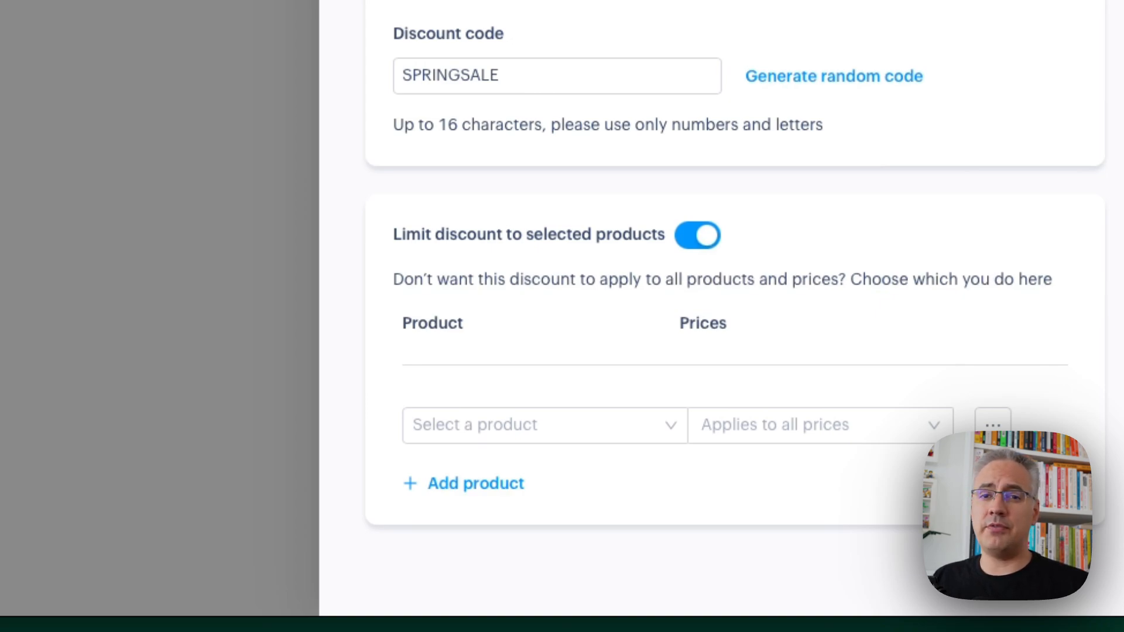
left_click(579, 427)
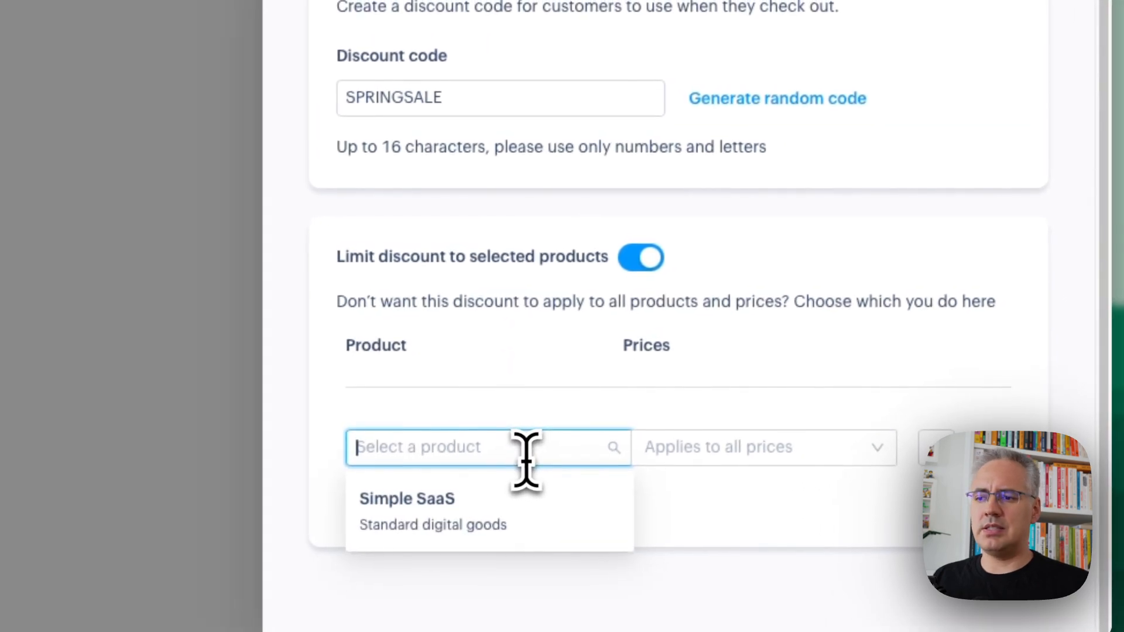
left_click(515, 529)
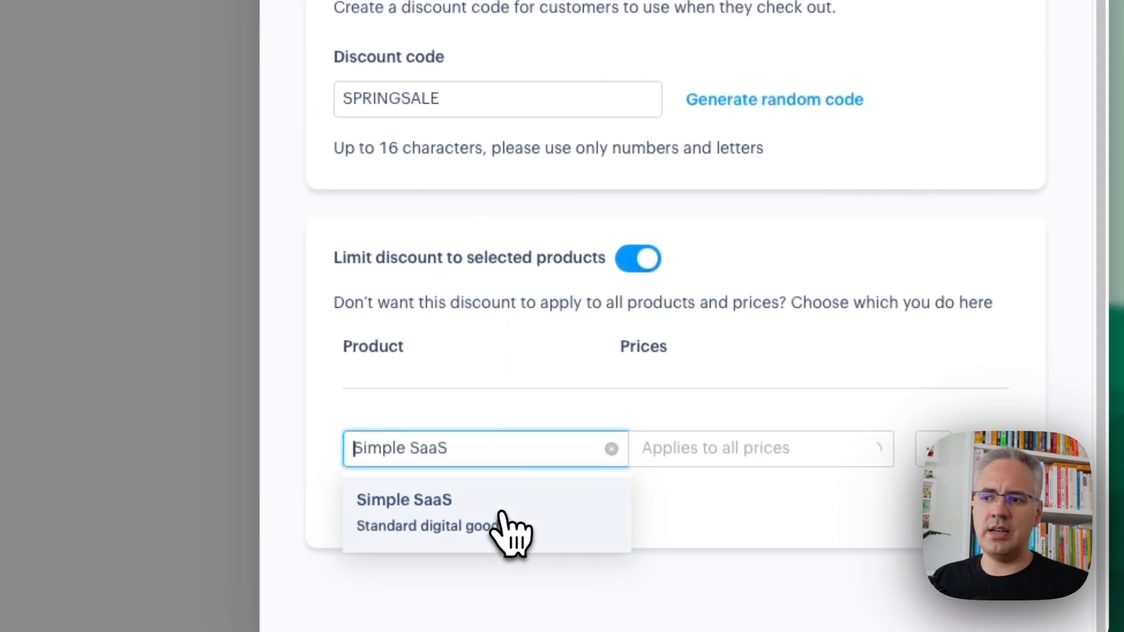
left_click(697, 451)
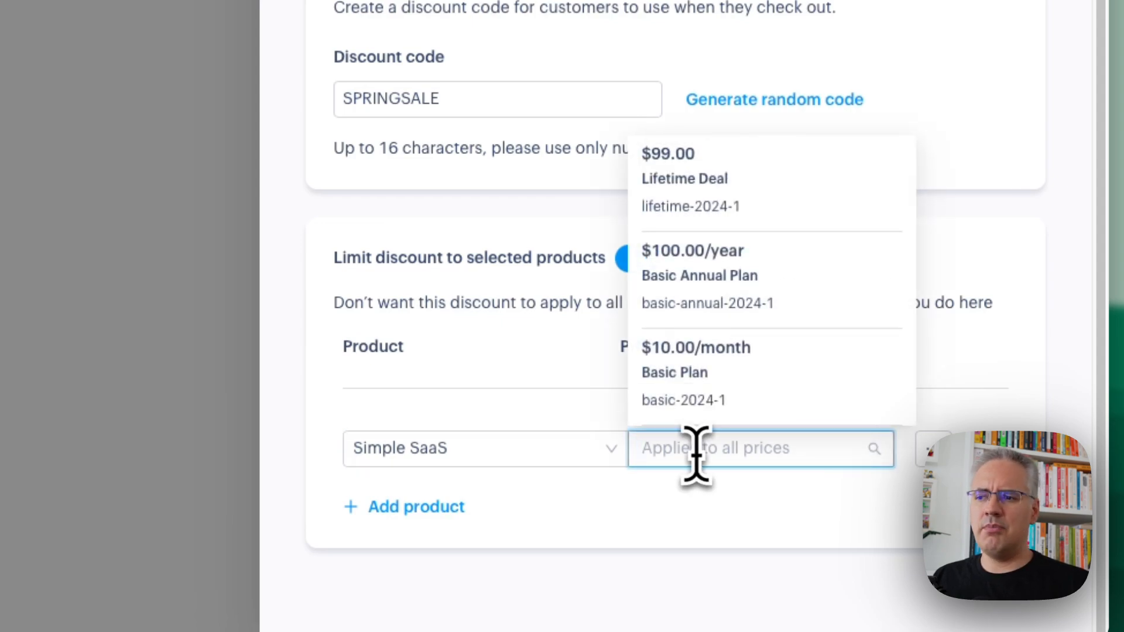
left_click(550, 383)
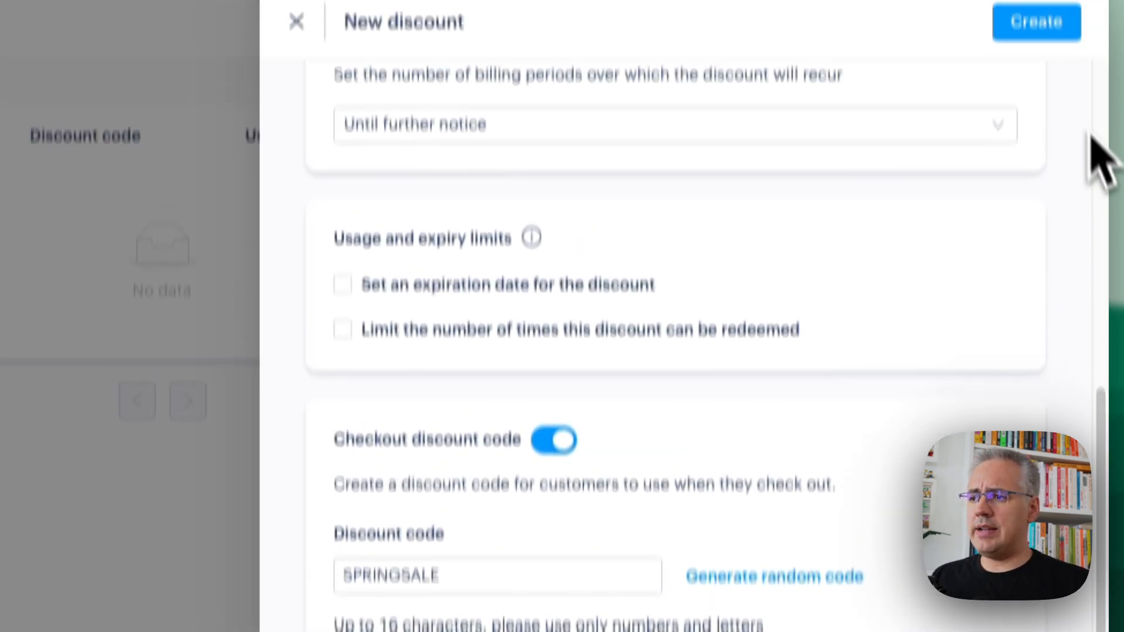
left_click(1048, 102)
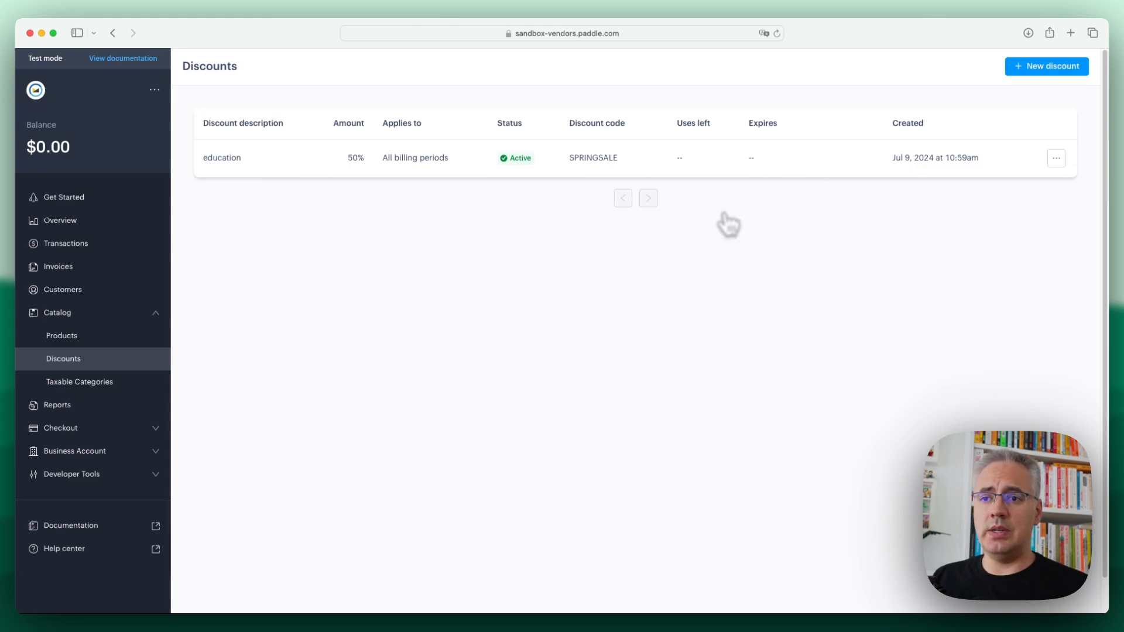
Open the SPRINGSALE discount for editing and enable the limit on how many times it can be redeemed
left_click(1056, 158)
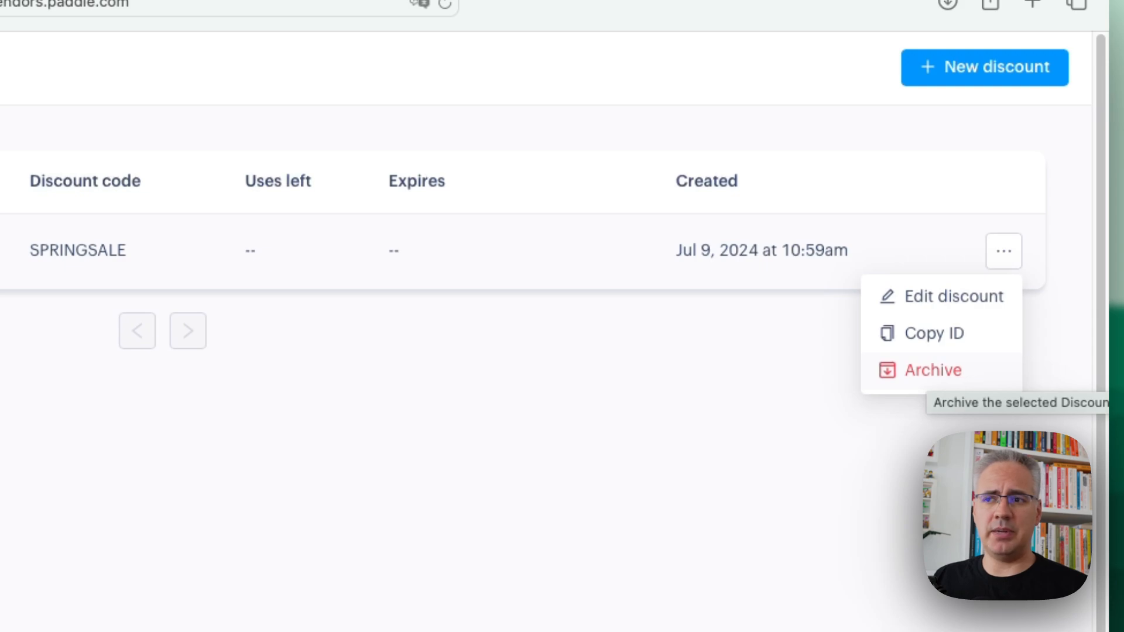
left_click(942, 296)
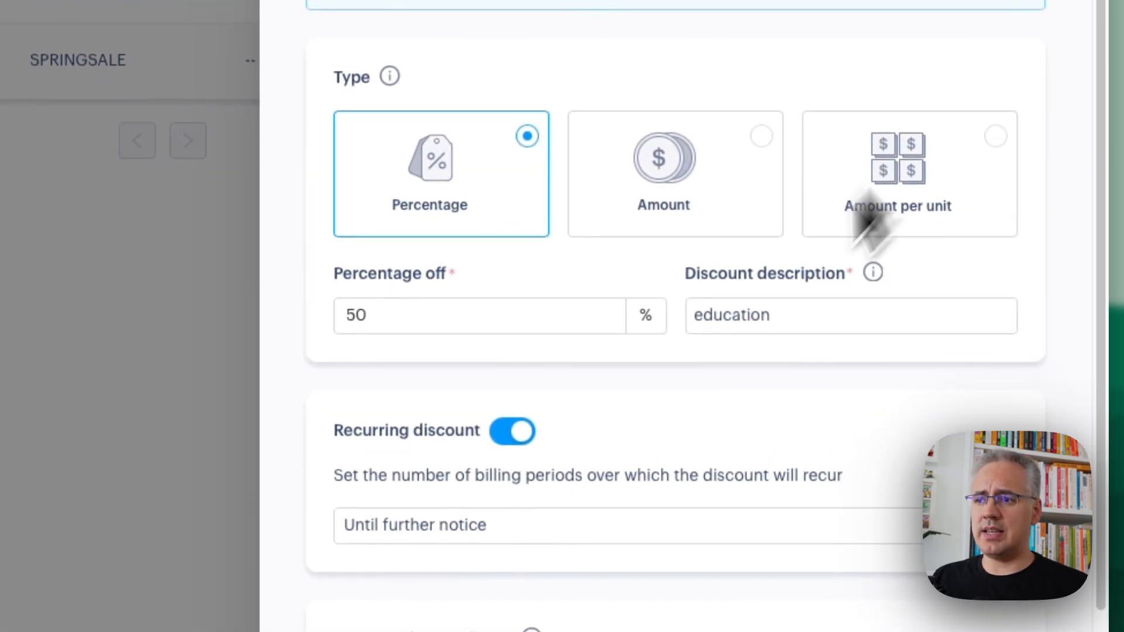
scroll(640, 588, "down", 10)
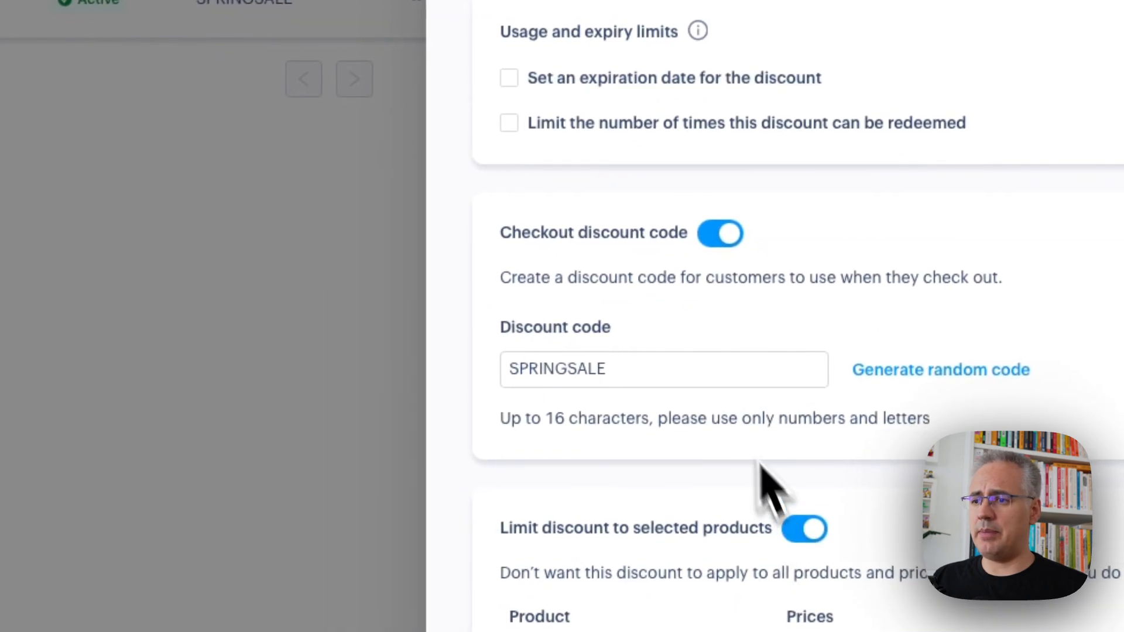
left_click(638, 124)
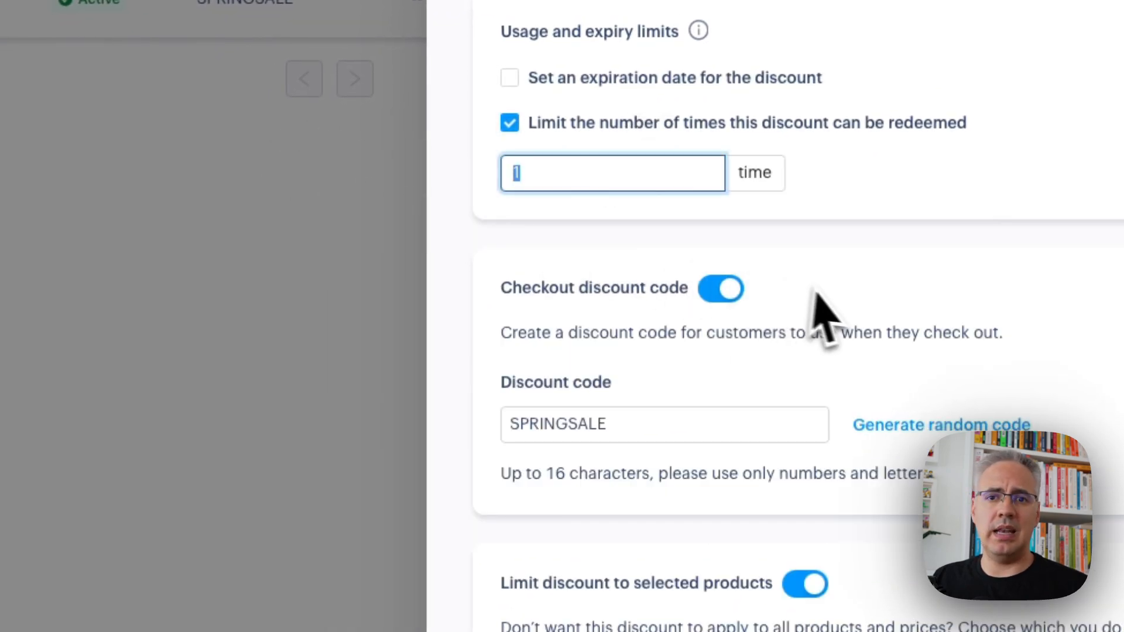